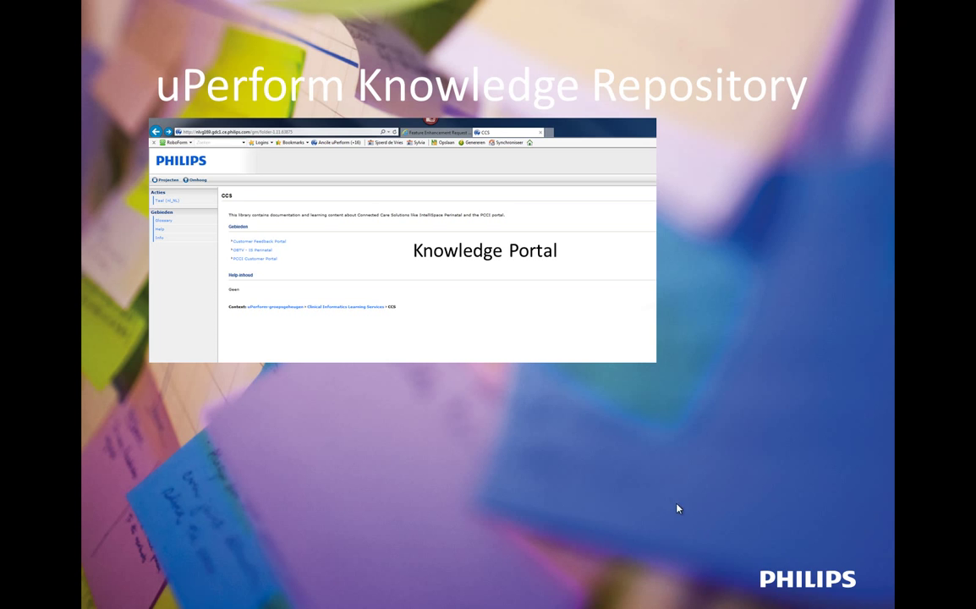
# Step: Reveal the slide's remaining panels and open the Knowledge Portal link as a maximized uPerform Group Memory window
pyautogui.click(723, 466)
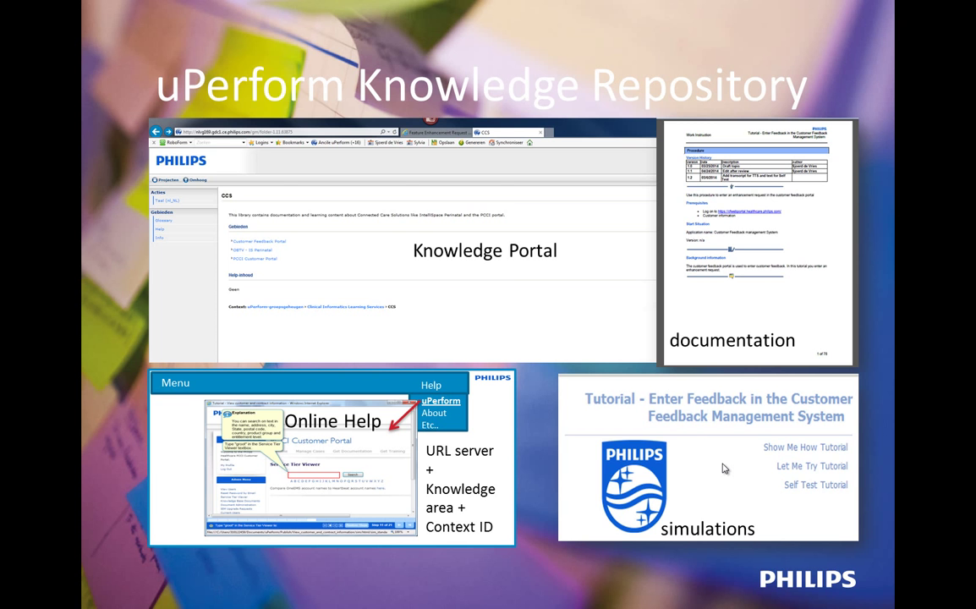
pyautogui.click(395, 220)
pyautogui.moveTo(287, 100); pyautogui.dragTo(531, 114)
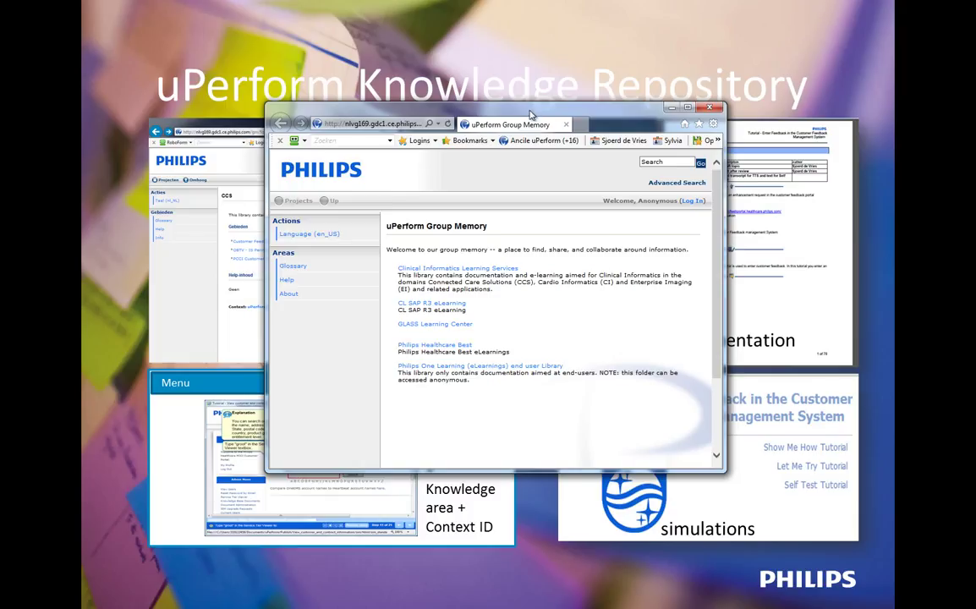
pyautogui.doubleClick(531, 114)
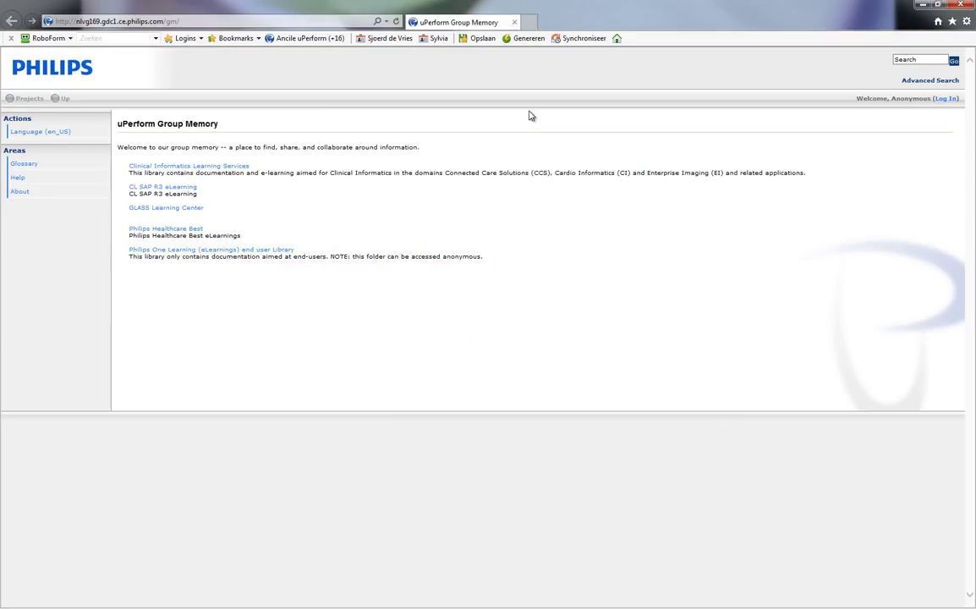
# Step: Go into the Clinical Informatics Learning Services library, then its CCS area
pyautogui.click(210, 168)
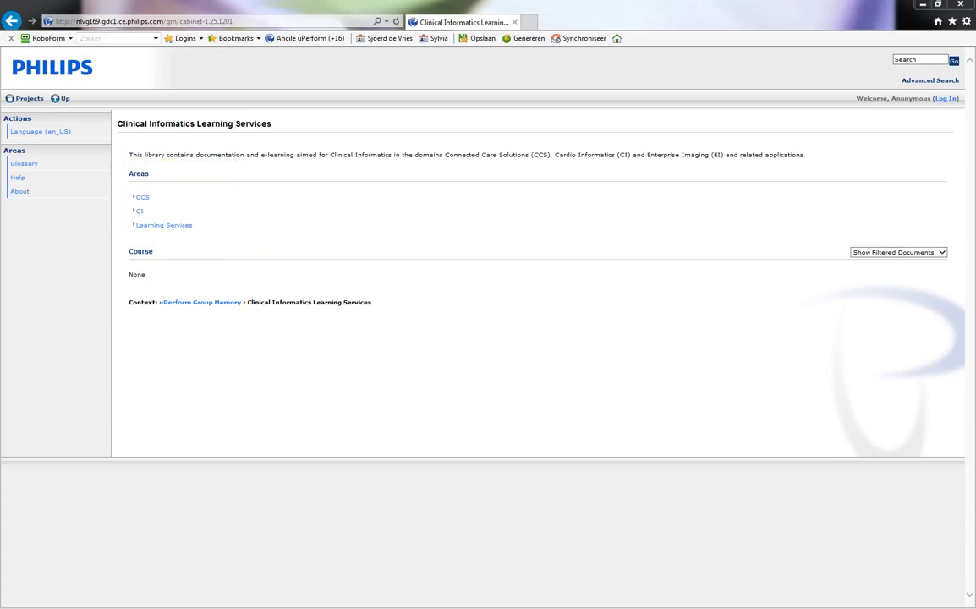
pyautogui.click(143, 200)
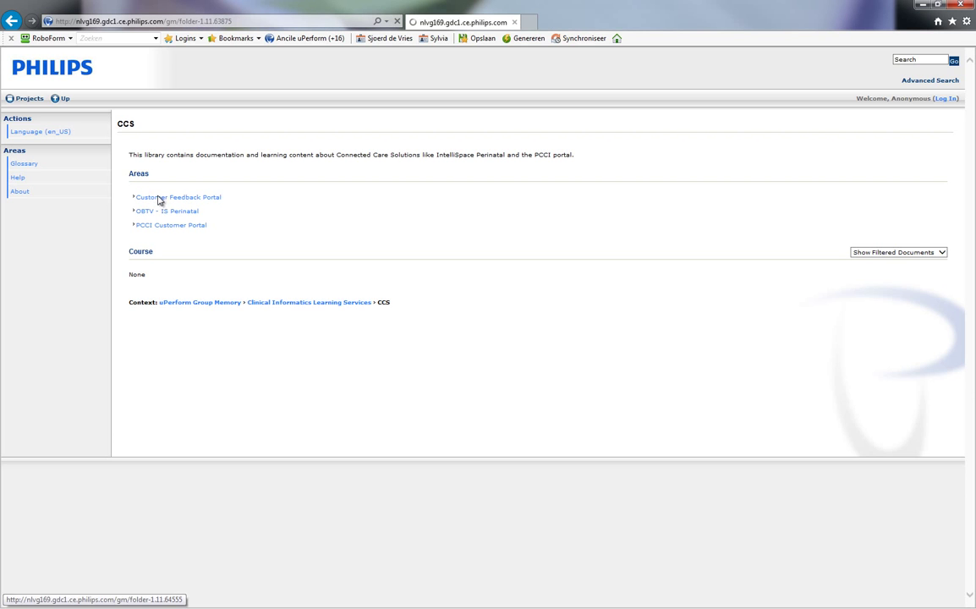
# Step: Open the Customer Feedback Portal area listed under CCS
pyautogui.click(159, 199)
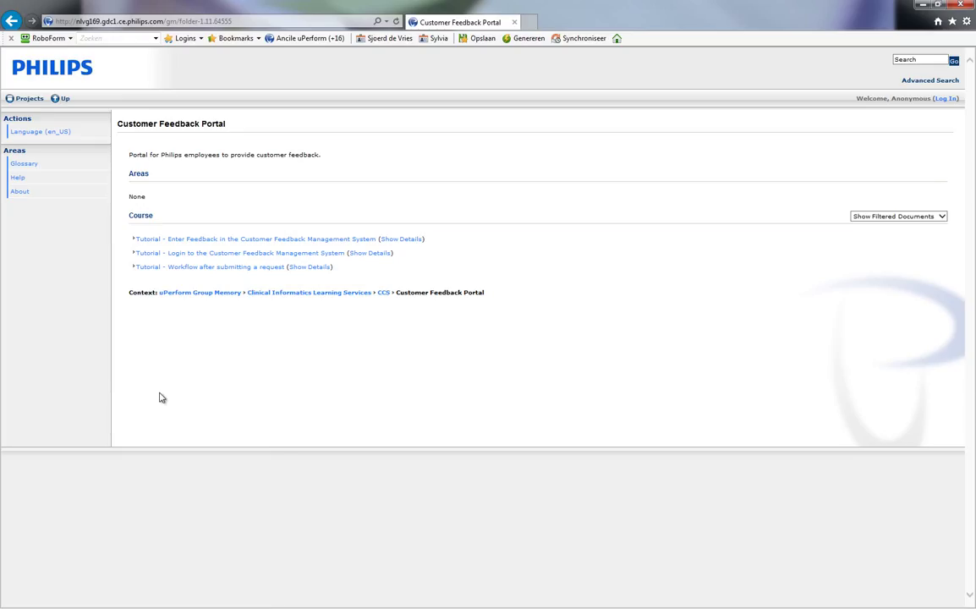
# Step: Preview the Enter Feedback tutorial with narration audio off, then start its Let Me Try mode
pyautogui.click(215, 241)
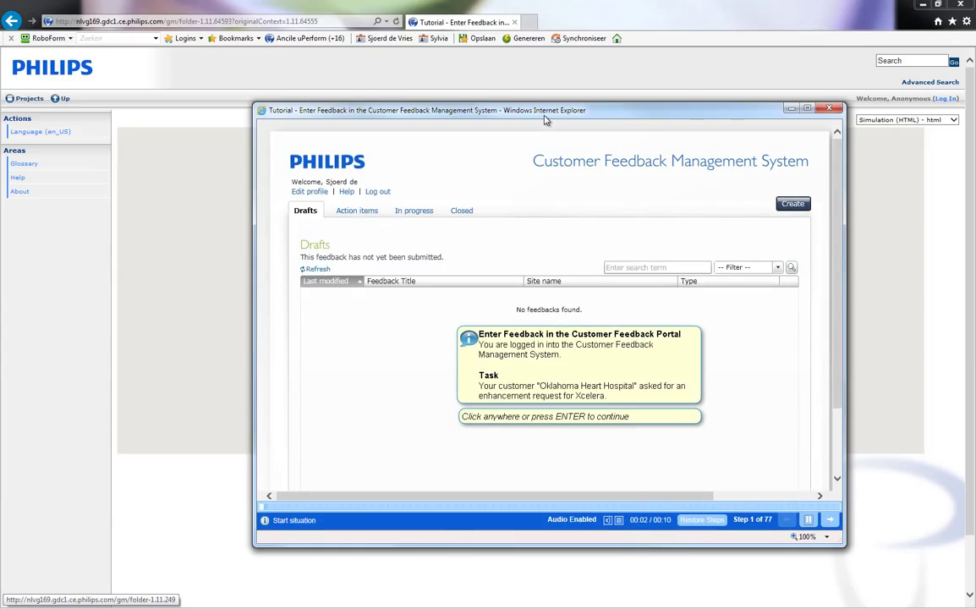
pyautogui.click(608, 521)
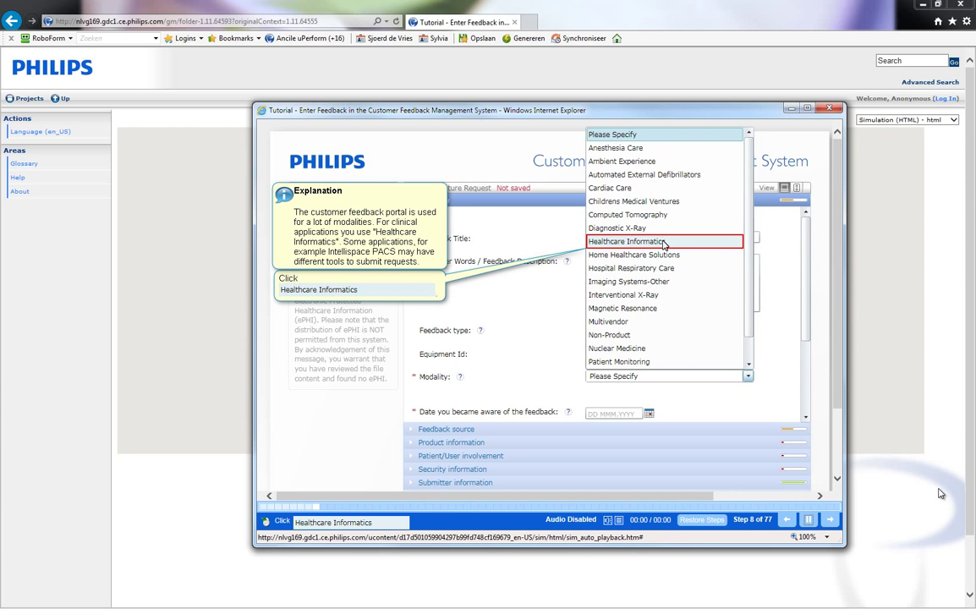
pyautogui.click(837, 111)
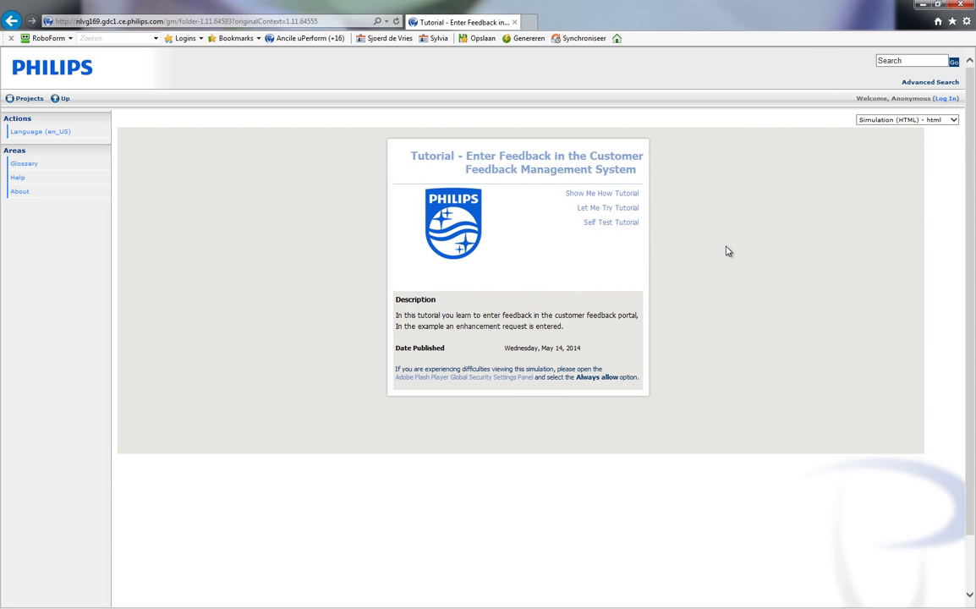
pyautogui.click(627, 210)
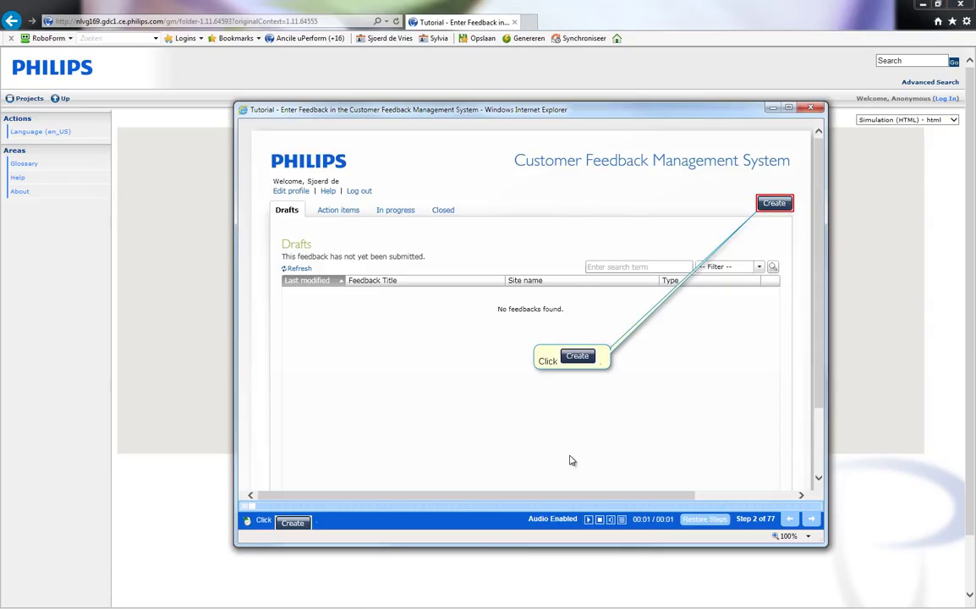
pyautogui.click(774, 203)
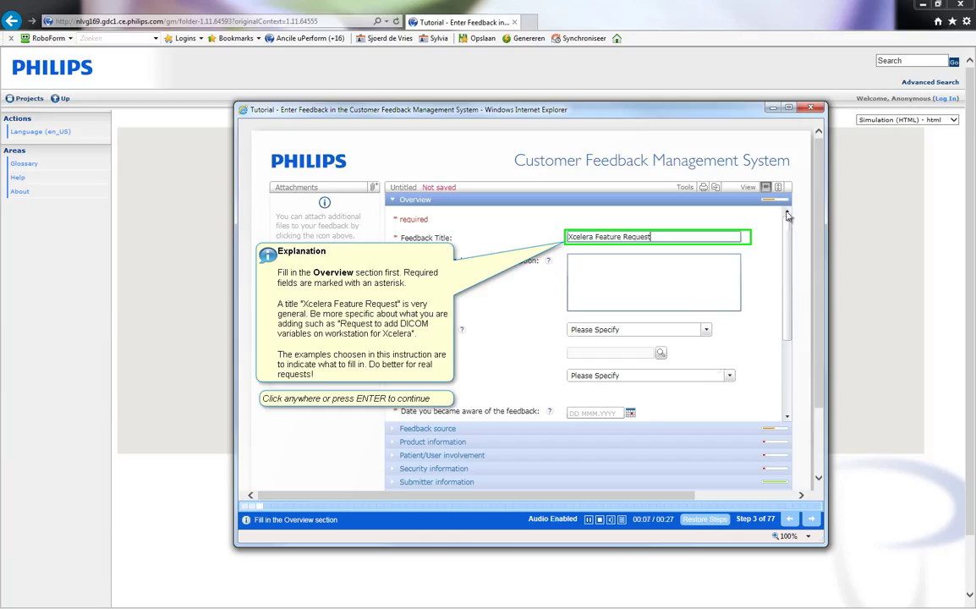
pyautogui.click(814, 107)
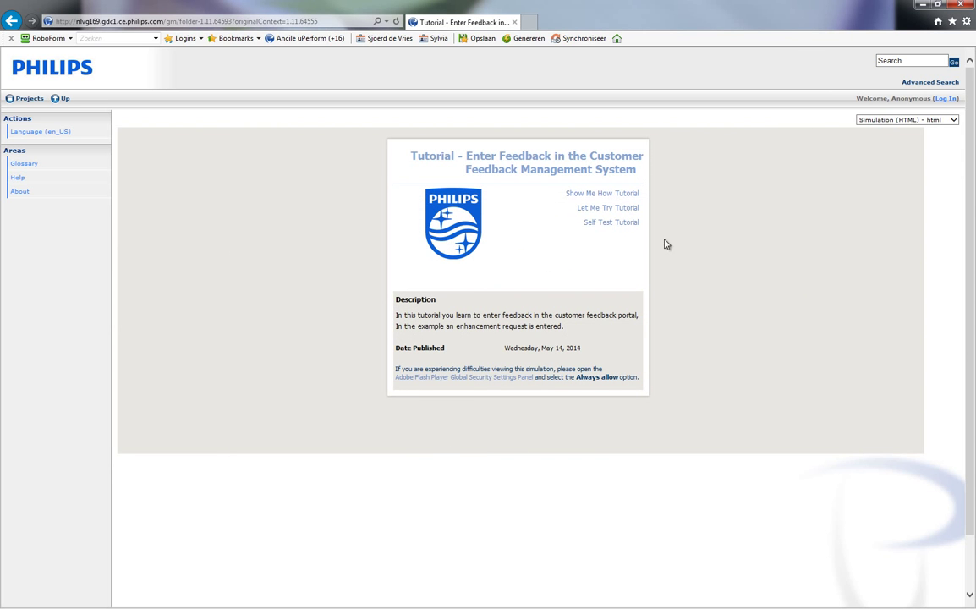
pyautogui.click(622, 223)
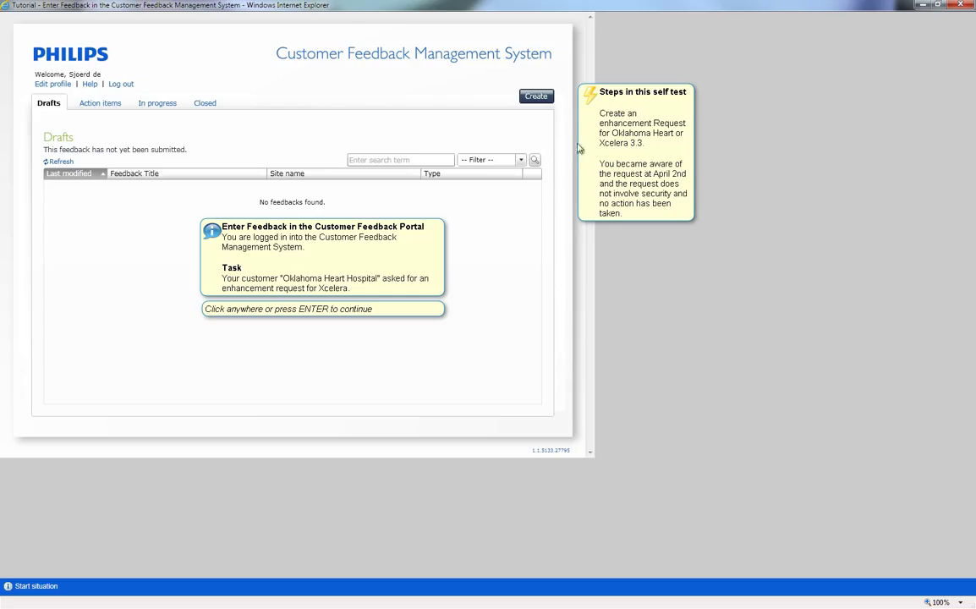
pyautogui.click(360, 162)
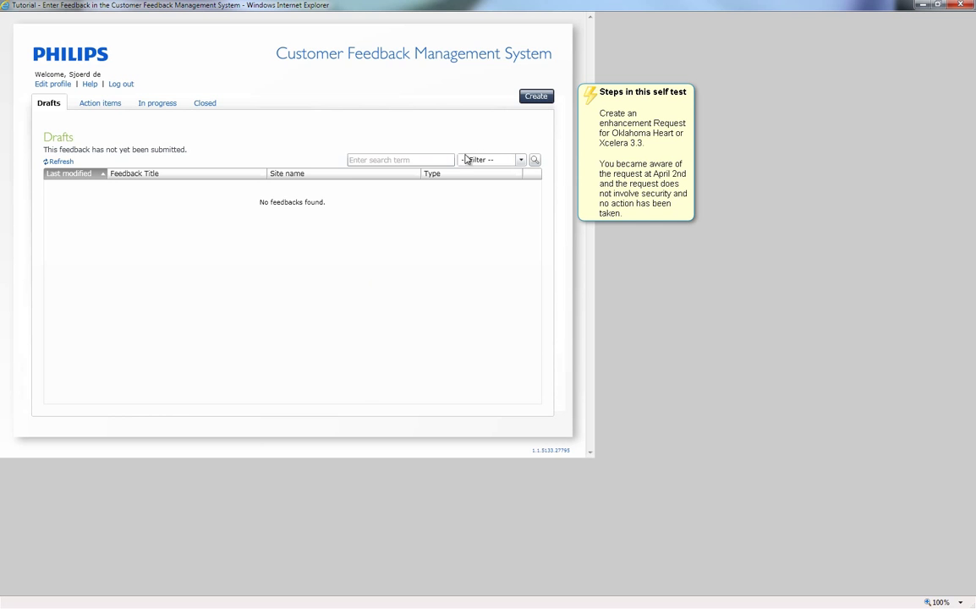
pyautogui.click(531, 97)
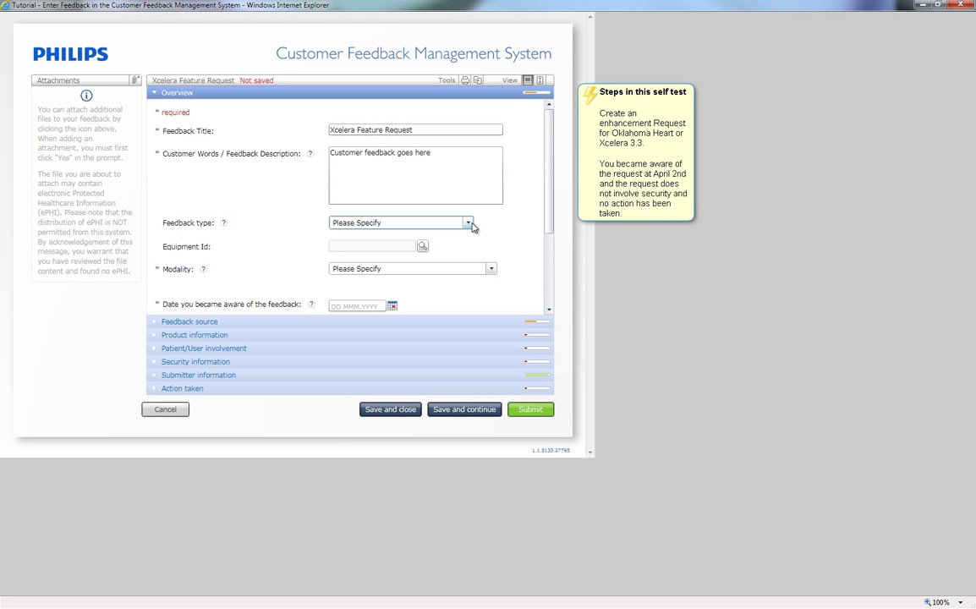
pyautogui.click(467, 223)
pyautogui.click(391, 263)
pyautogui.click(422, 246)
pyautogui.click(492, 269)
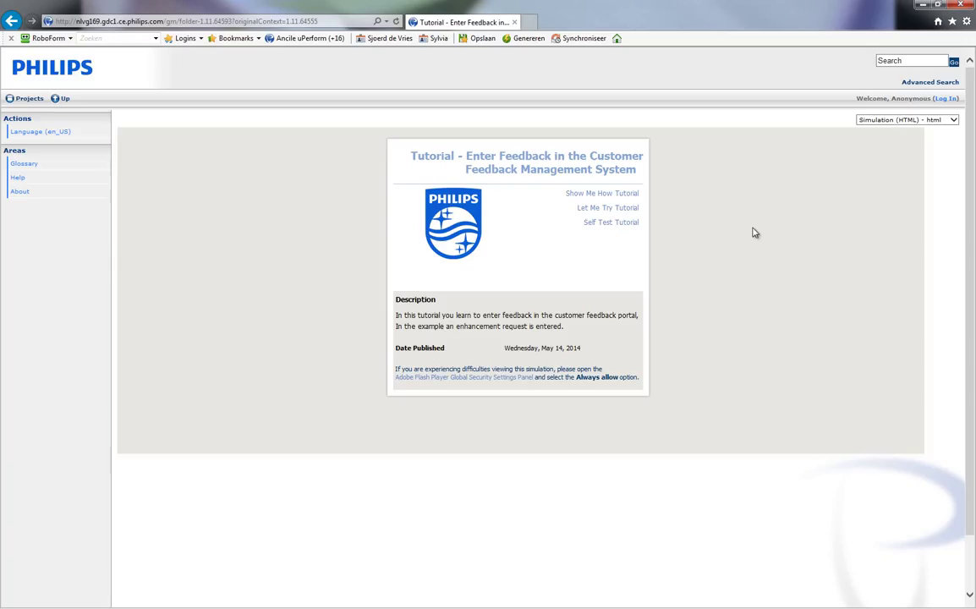
# Step: Switch the Enter Feedback tutorial to the Work Instruction - pdf format, skim the PDF, and close it
pyautogui.click(860, 119)
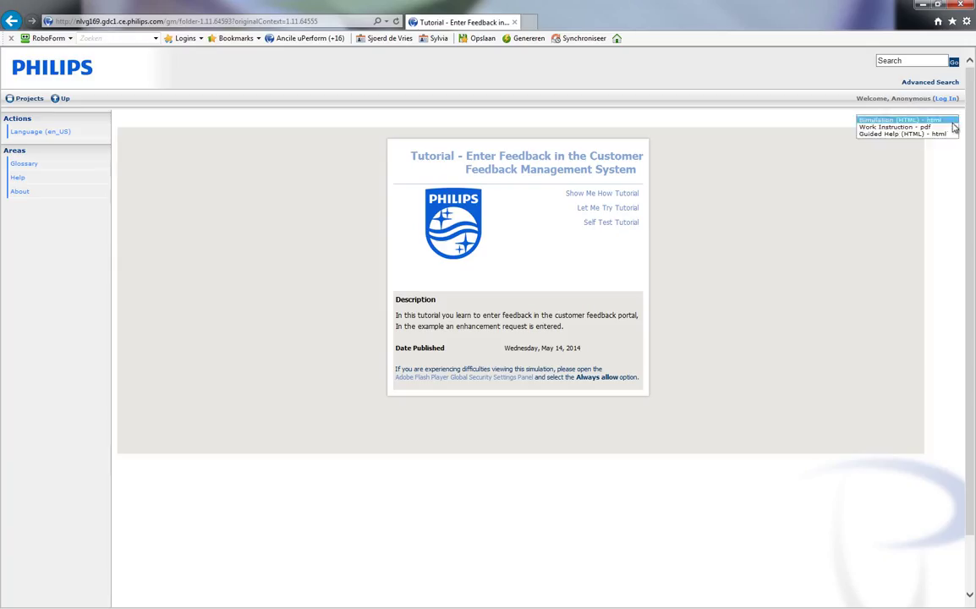
pyautogui.click(898, 126)
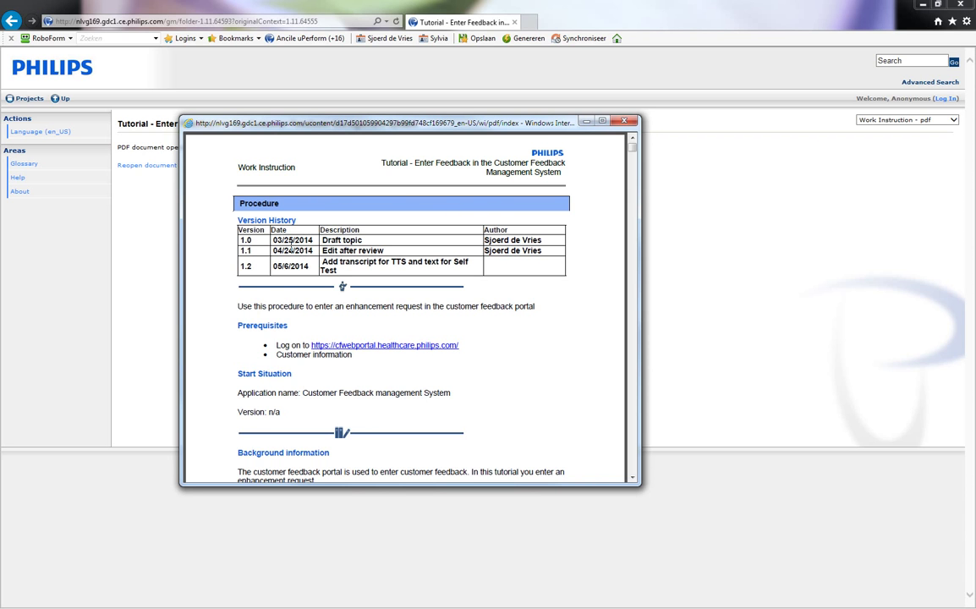
pyautogui.moveTo(630, 153); pyautogui.dragTo(636, 180)
pyautogui.scroll(-3, 584, 240)
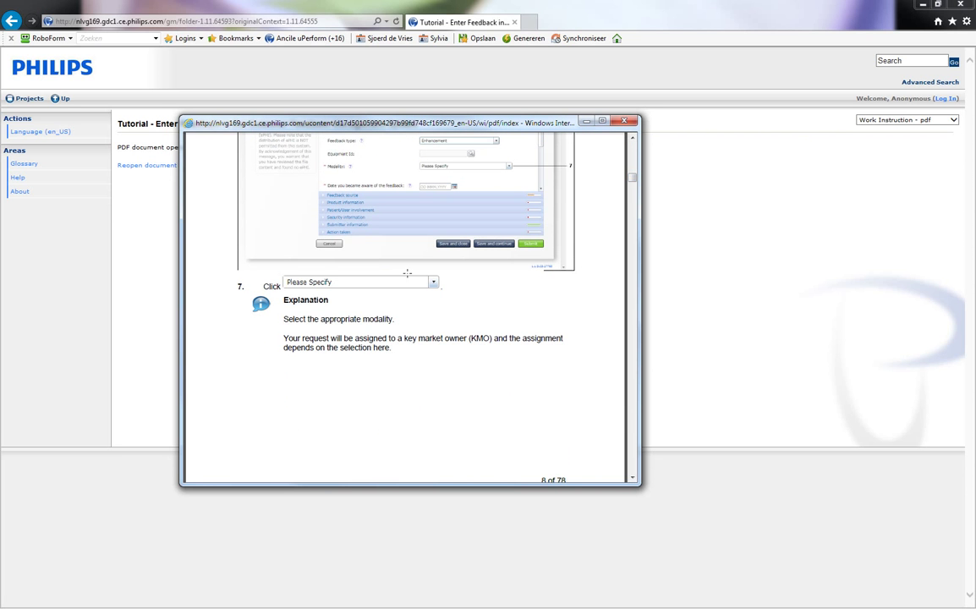
pyautogui.hotkey('alt', 'F4')
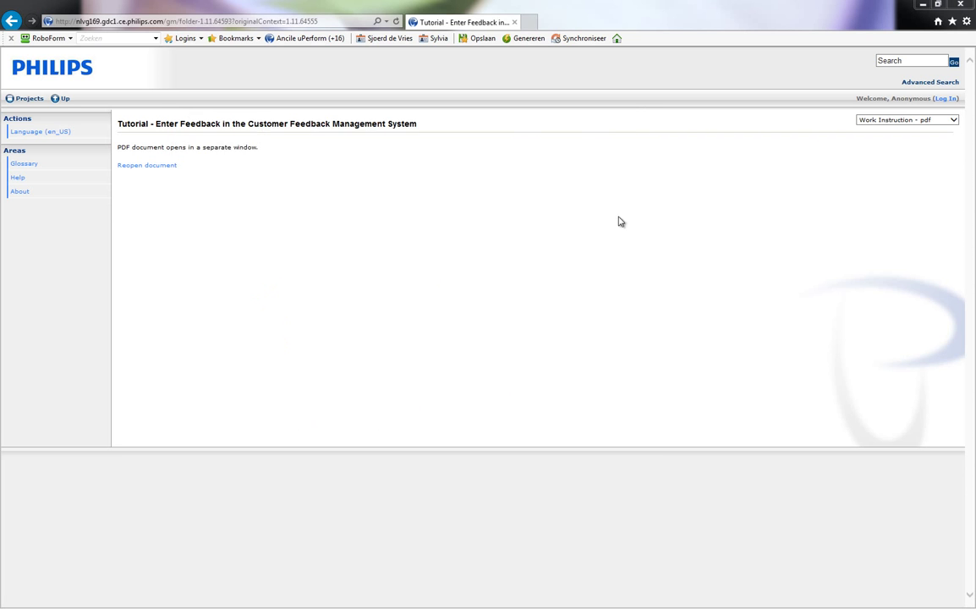
# Step: Search the repository for 'internal server' and open an item from the 57 results
pyautogui.click(912, 61)
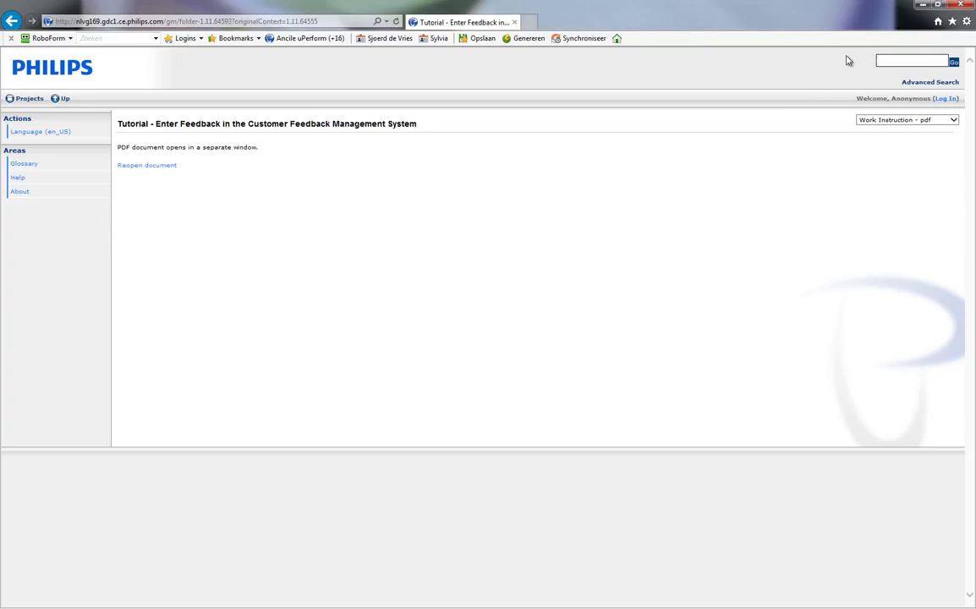
pyautogui.write('internal server')
pyautogui.press('Return')
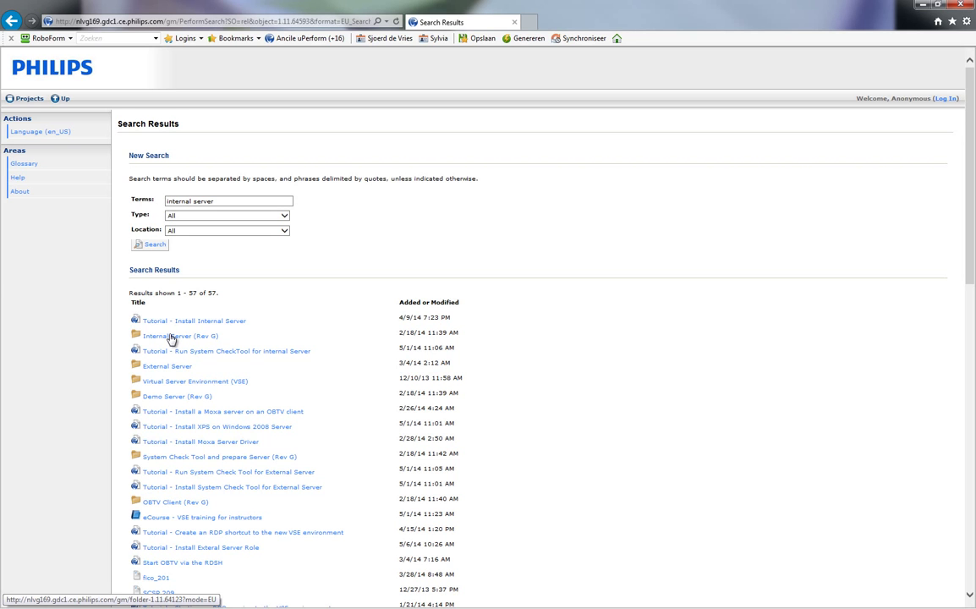
pyautogui.click(188, 501)
pyautogui.click(257, 22)
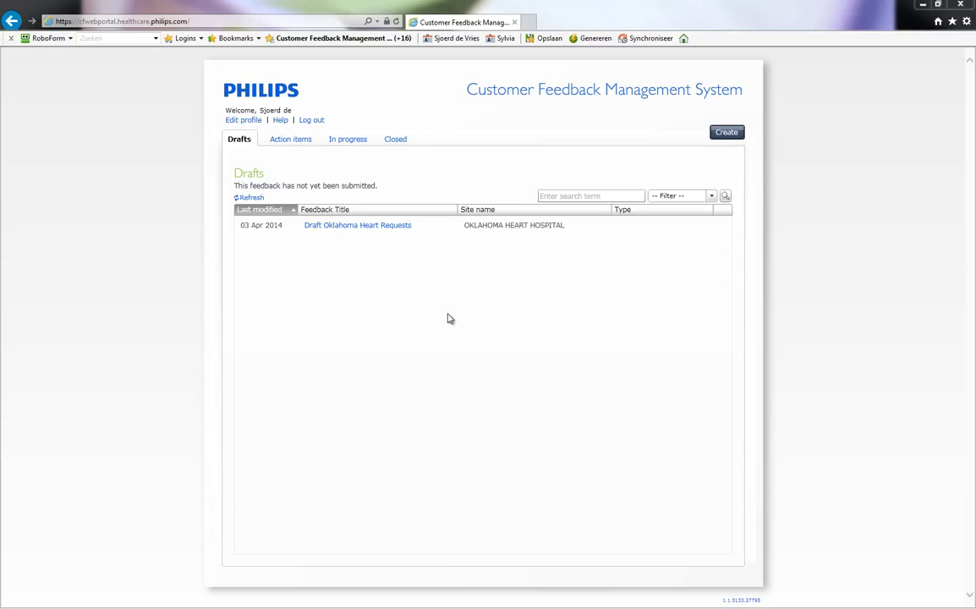
# Step: Use Help > Customer Feedback Portal to search uPerform for CFP tutorials, then resubmit the edited search address
pyautogui.click(280, 120)
pyautogui.click(324, 140)
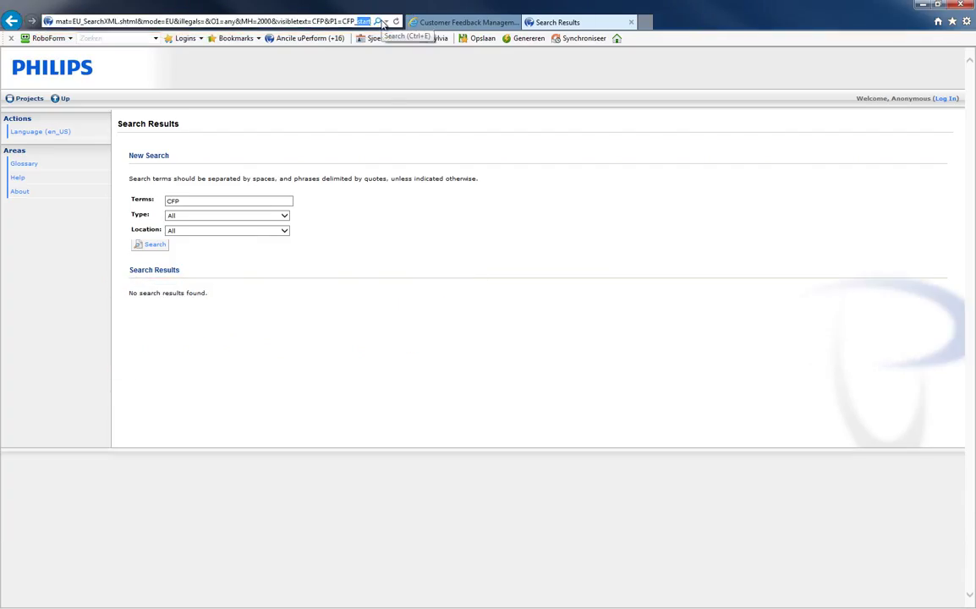
pyautogui.click(382, 22)
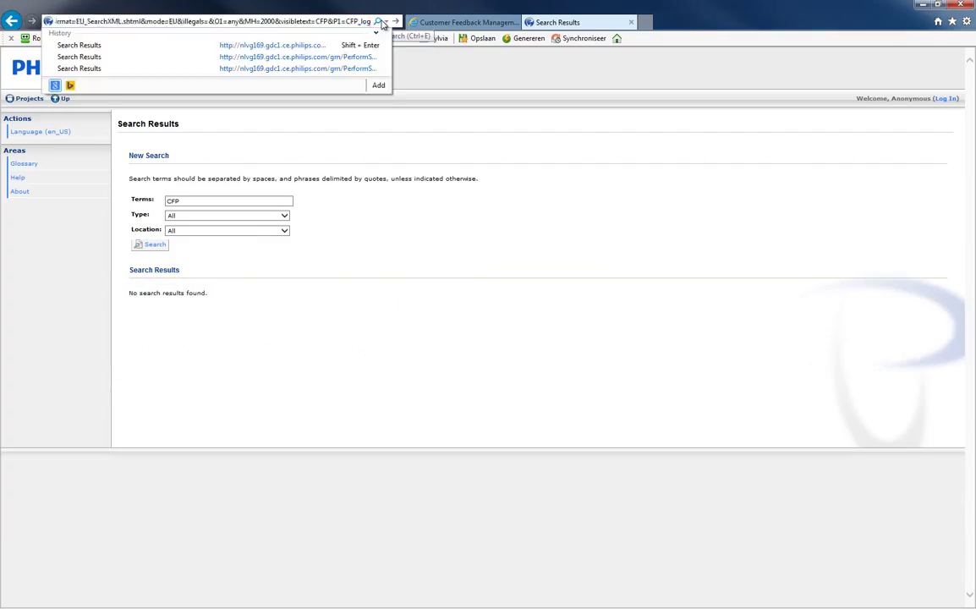
pyautogui.press('Return')
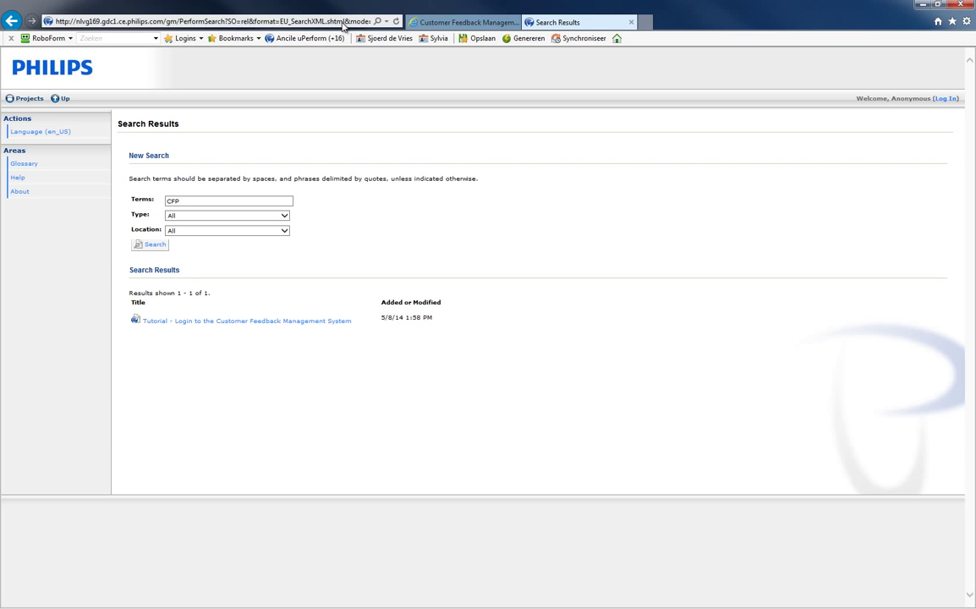
pyautogui.click(344, 22)
pyautogui.press('Return')
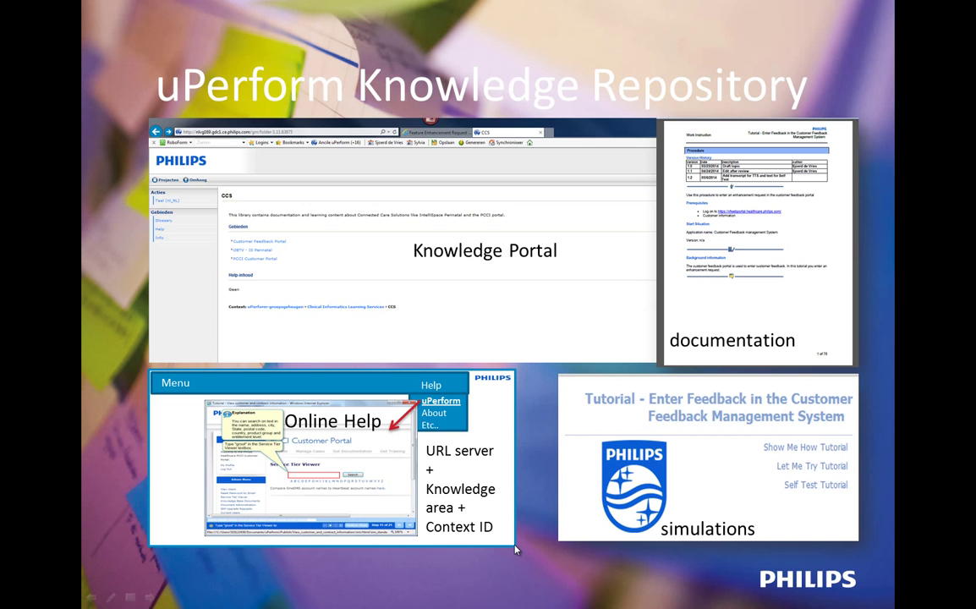
# Step: Advance to the Online Help slide and open the Accolade 'How to reschedule deliverables to a next phase' tutorial
pyautogui.click(499, 548)
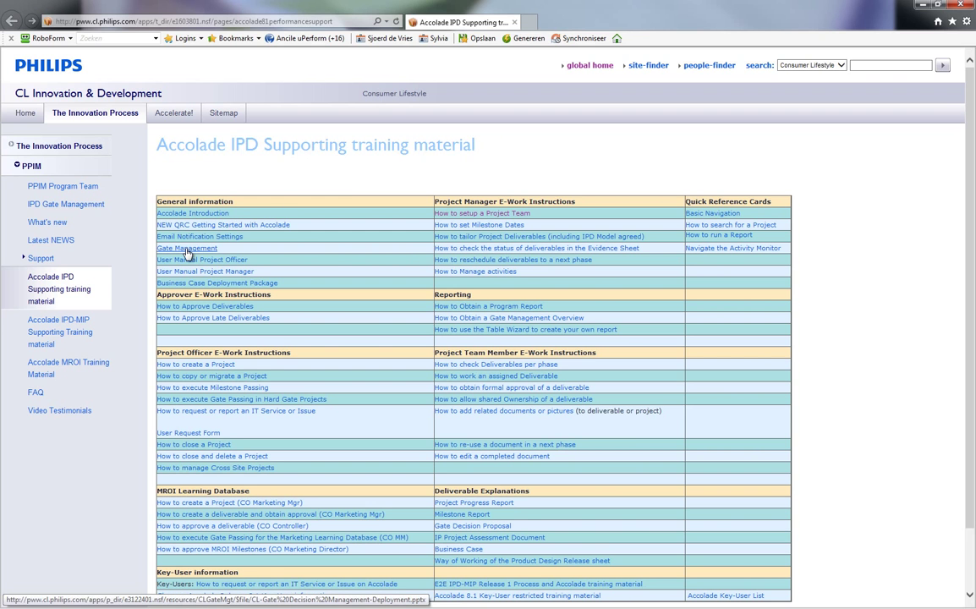
pyautogui.click(474, 259)
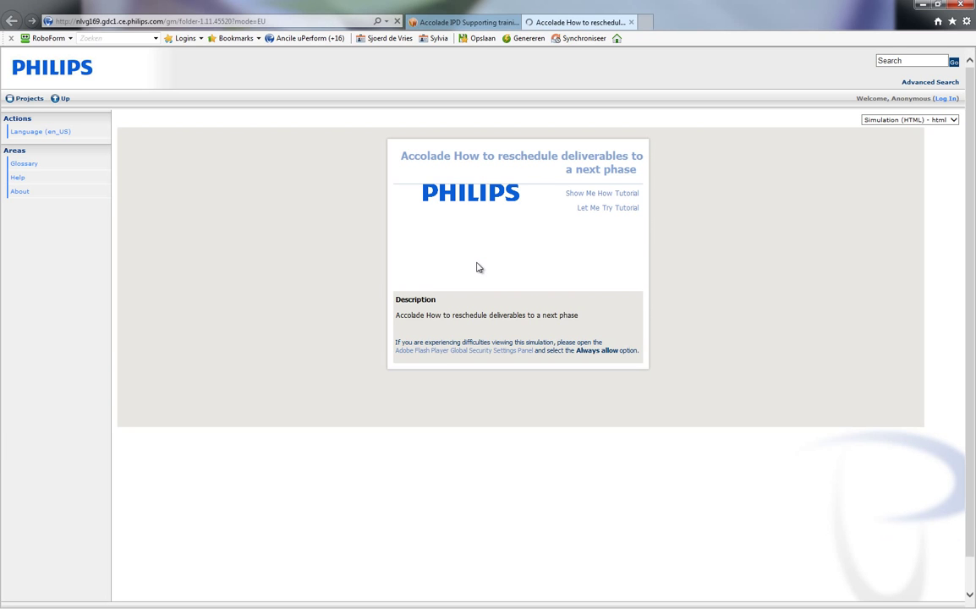